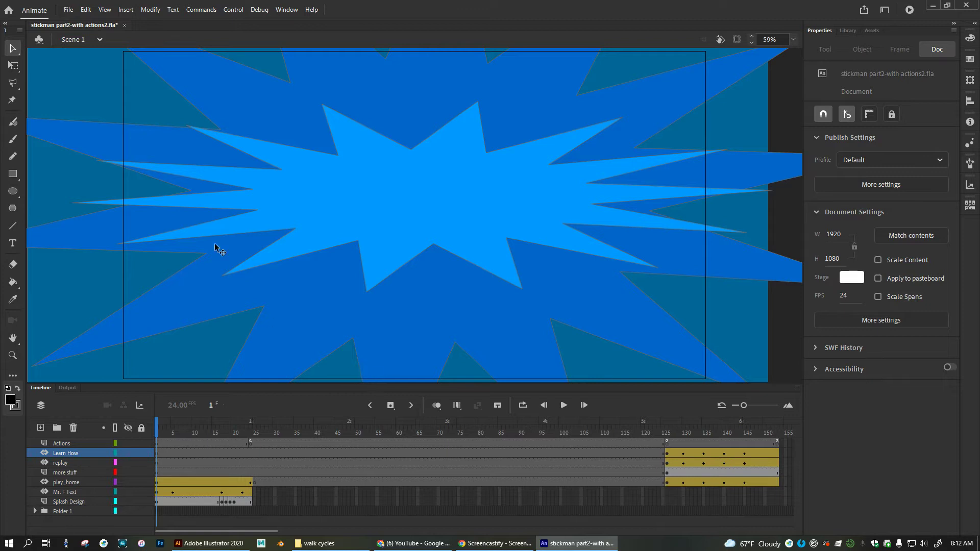
Convert the document to HTML5 Canvas, saving it as stickman part2-with actions2_HTML5 Canvas.fla and replacing the existing file.
{"action": "left_click", "coordinate": [70, 13]}
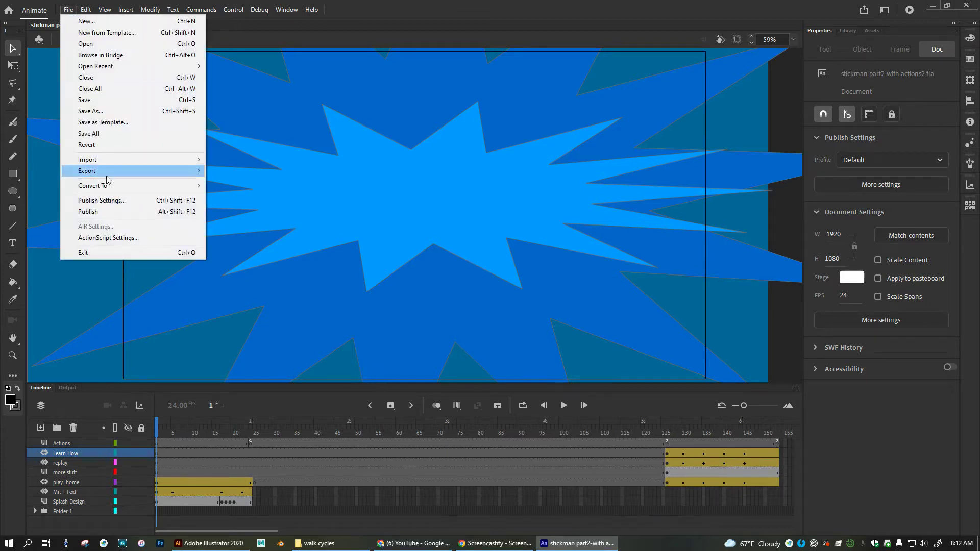
{"action": "mouse_move", "coordinate": [106, 187]}
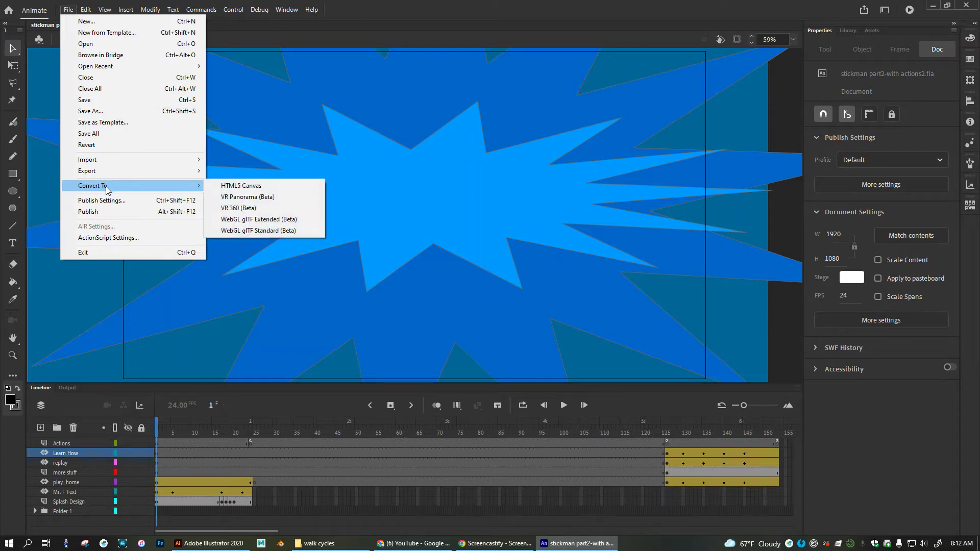
{"action": "left_click", "coordinate": [246, 190]}
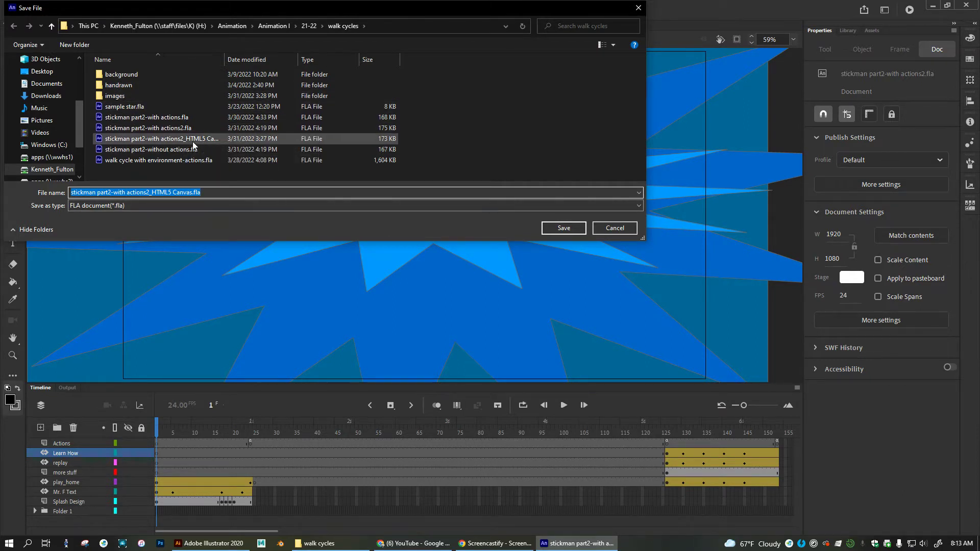
{"action": "left_click", "coordinate": [577, 231]}
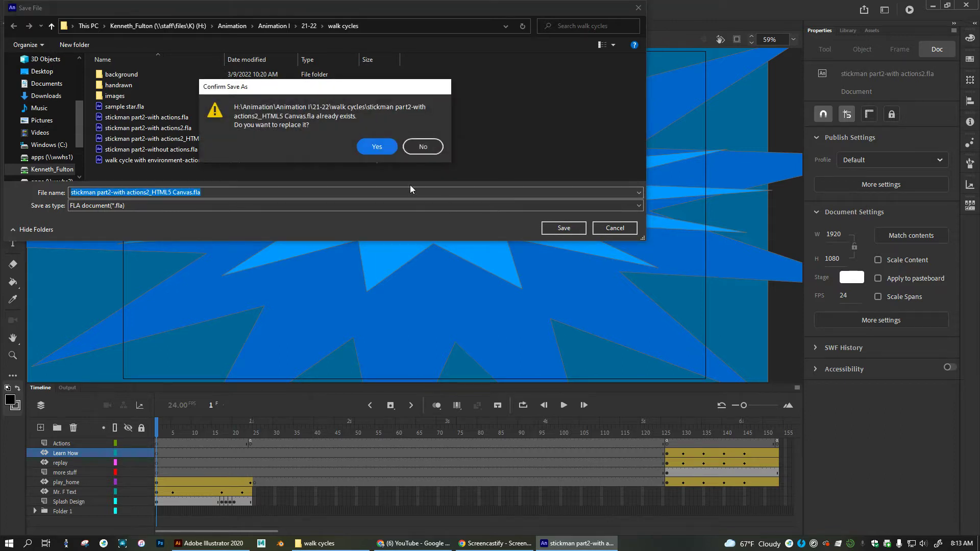
{"action": "left_click", "coordinate": [378, 148]}
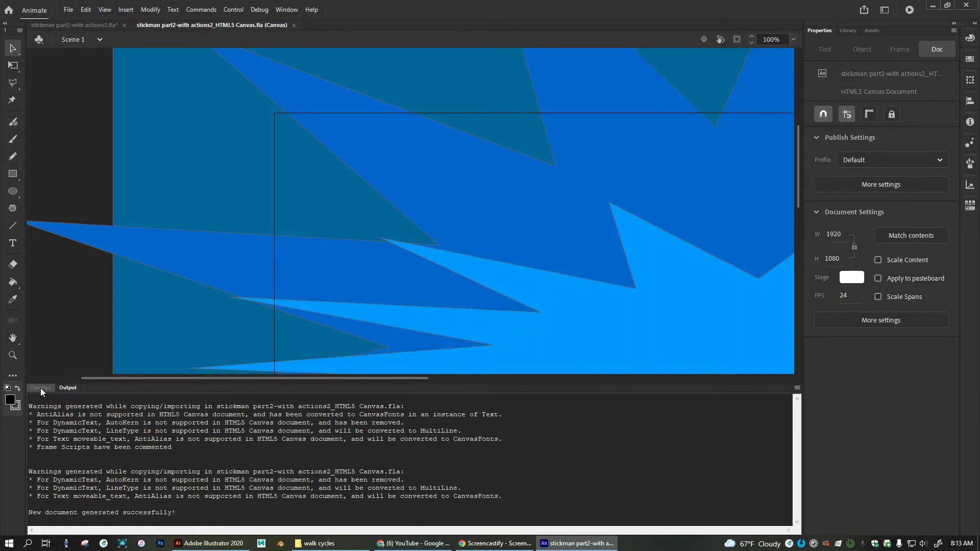
Bring the timeline back into view and fit the converted document's stage in the window.
{"action": "left_click", "coordinate": [41, 388]}
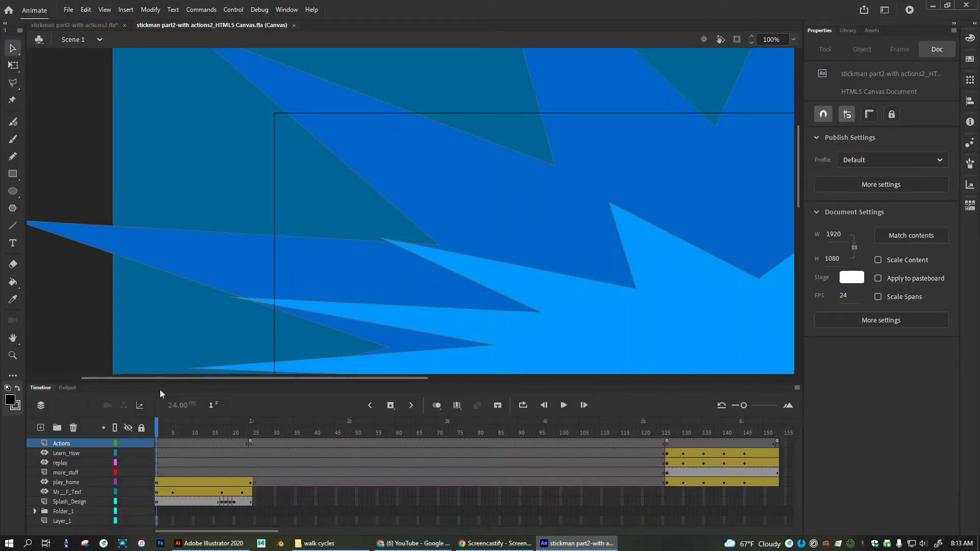
{"action": "left_click_drag", "start_coordinate": [179, 380], "coordinate": [305, 384]}
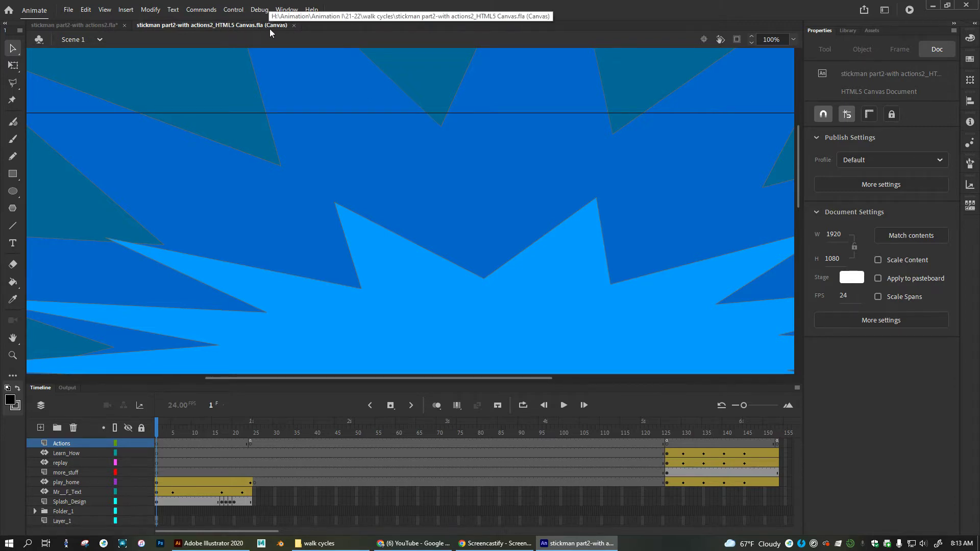
{"action": "left_click", "coordinate": [793, 40]}
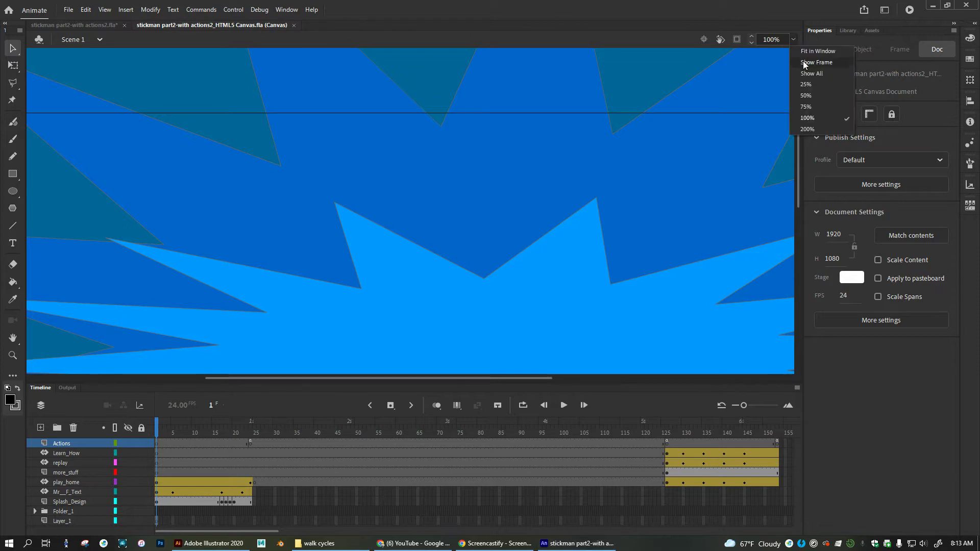
{"action": "left_click", "coordinate": [812, 51]}
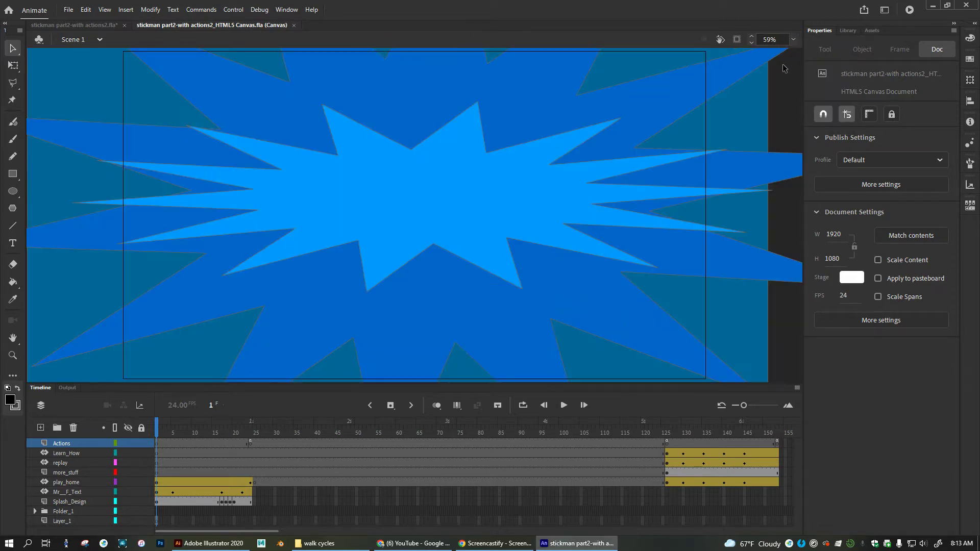
Test the converted animation in the browser, watch how it plays, and close the preview.
{"action": "left_click", "coordinate": [174, 429]}
{"action": "left_click_drag", "start_coordinate": [173, 431], "coordinate": [92, 426]}
{"action": "key", "text": "ctrl+Return"}
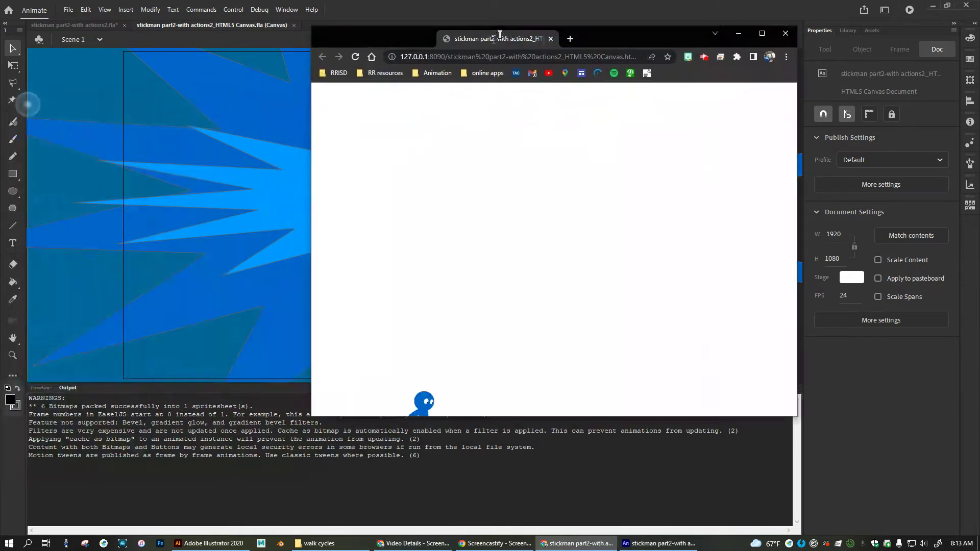
{"action": "left_click_drag", "start_coordinate": [435, 13], "coordinate": [277, 54]}
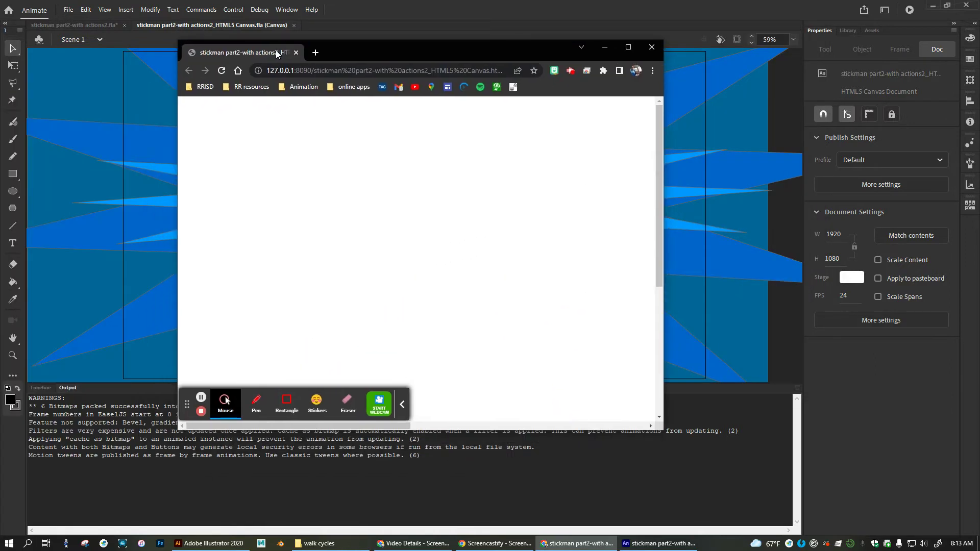
{"action": "left_click", "coordinate": [534, 168]}
{"action": "left_click_drag", "start_coordinate": [476, 50], "coordinate": [0, 58]}
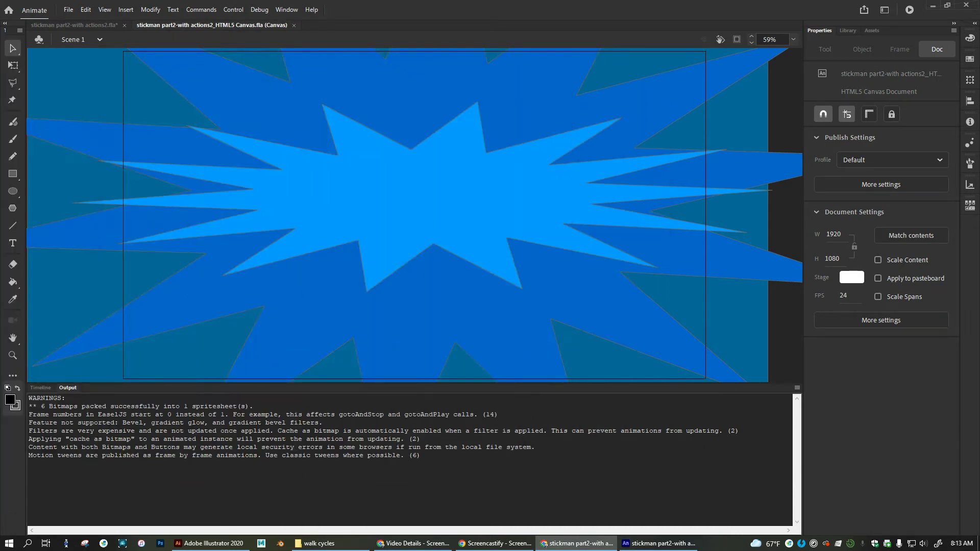
{"action": "key", "text": "ctrl+w"}
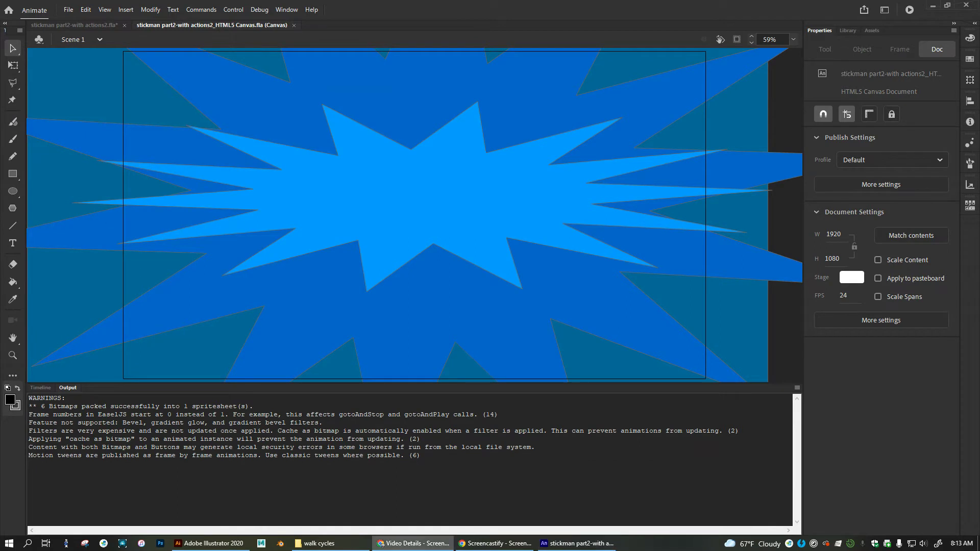
Return to the timeline and scrub through the splash screen frames to examine the title text instance and PLAY button.
{"action": "left_click", "coordinate": [40, 388]}
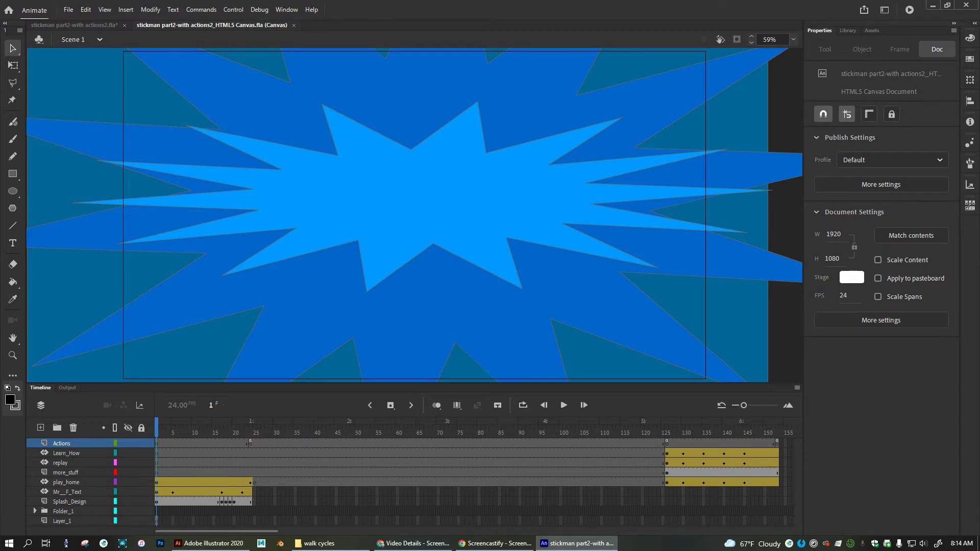
{"action": "left_click_drag", "start_coordinate": [157, 434], "coordinate": [197, 433]}
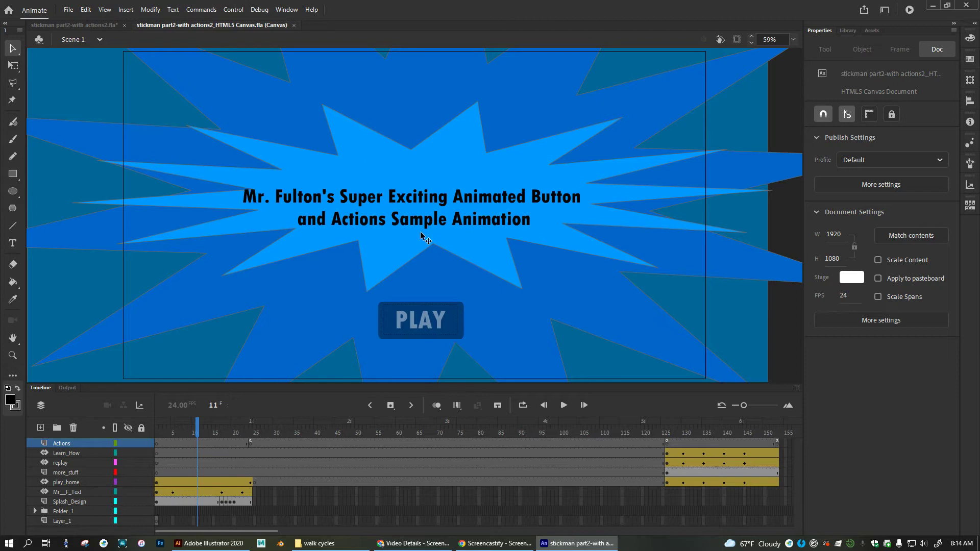
{"action": "left_click", "coordinate": [456, 204]}
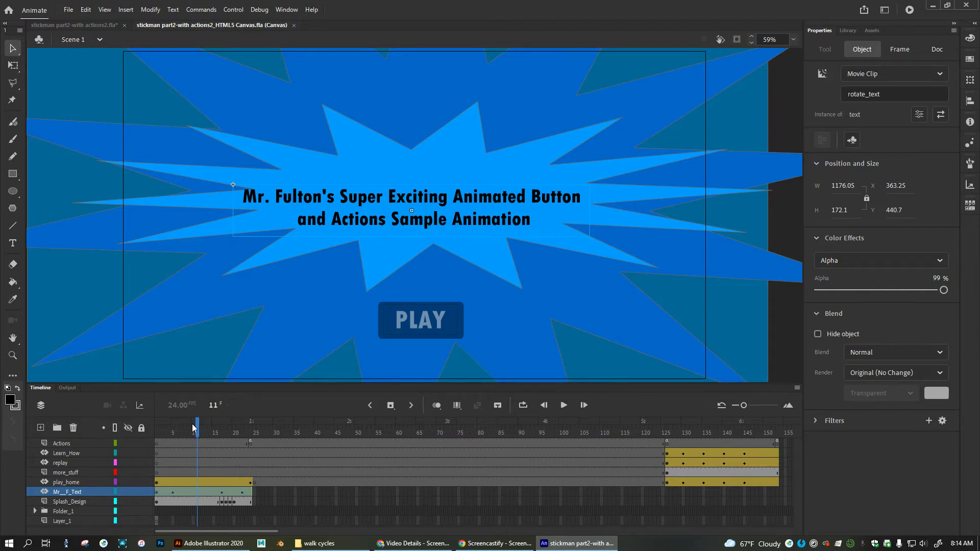
{"action": "left_click_drag", "start_coordinate": [197, 427], "coordinate": [247, 432]}
Clear the keyframe at frame 24 on the Actions layer.
{"action": "left_click", "coordinate": [250, 444]}
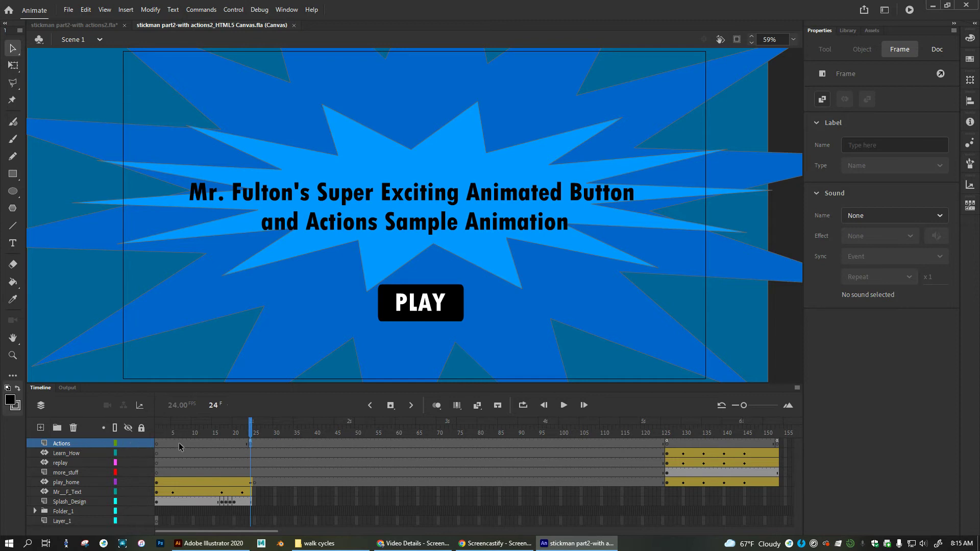
{"action": "left_click", "coordinate": [69, 445]}
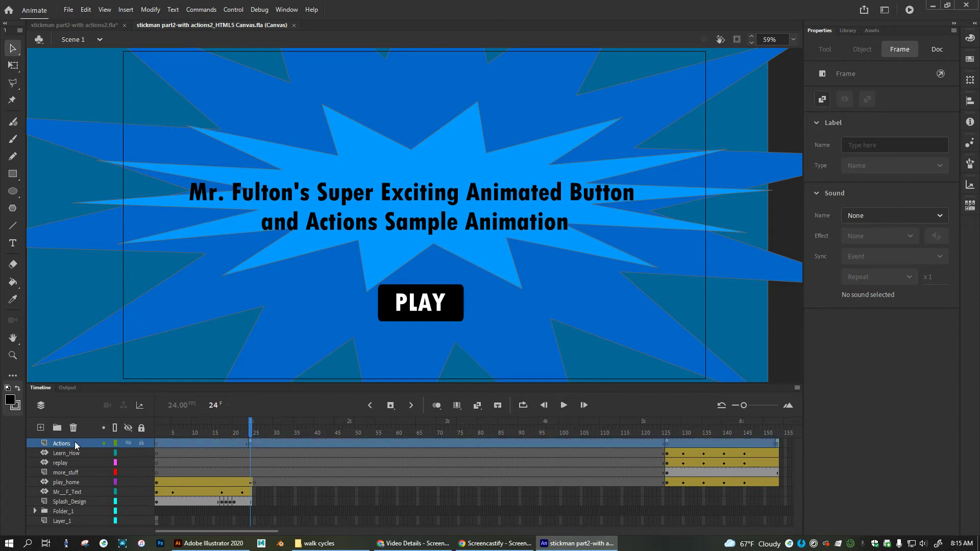
{"action": "left_click", "coordinate": [252, 443]}
{"action": "right_click", "coordinate": [251, 445]}
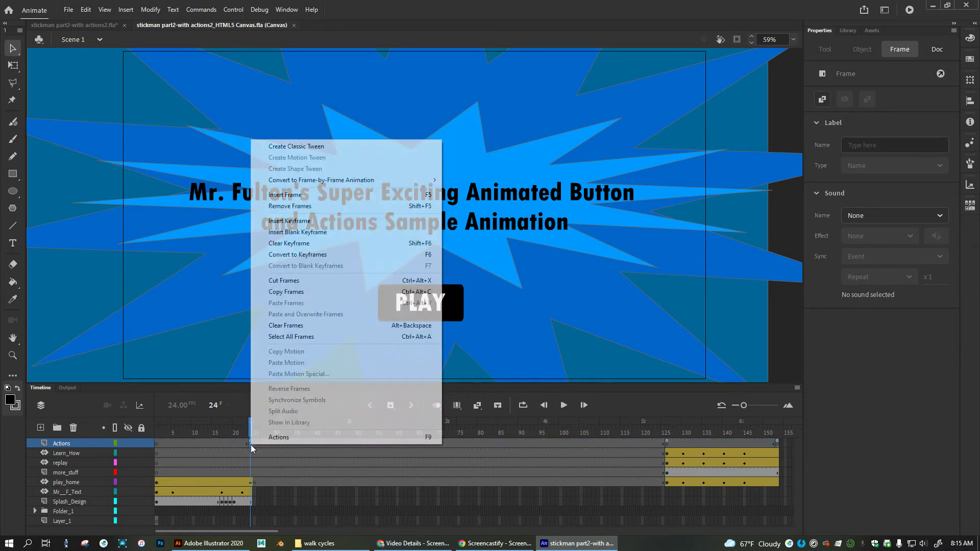
{"action": "left_click", "coordinate": [305, 245]}
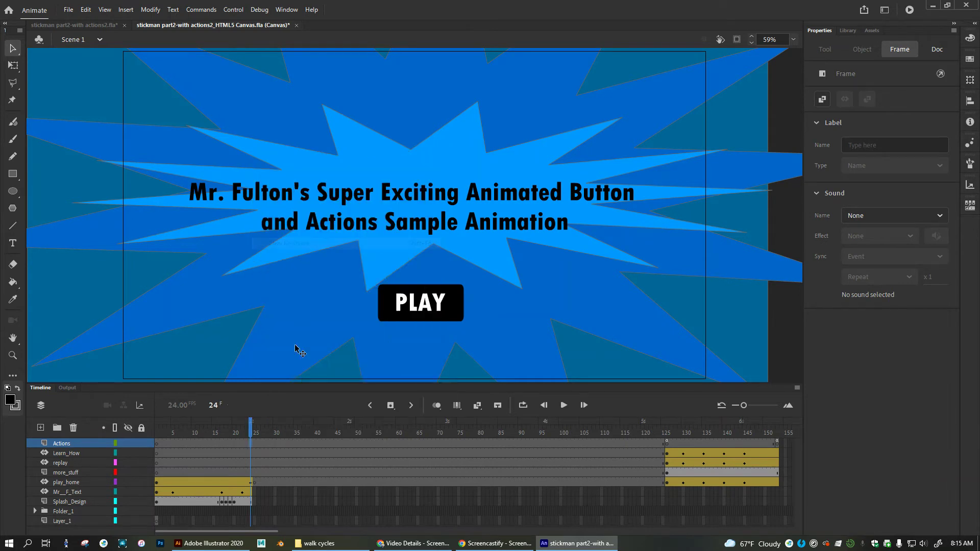
Clear the Actions layer's keyframes at frames 126 and 153.
{"action": "right_click", "coordinate": [668, 444]}
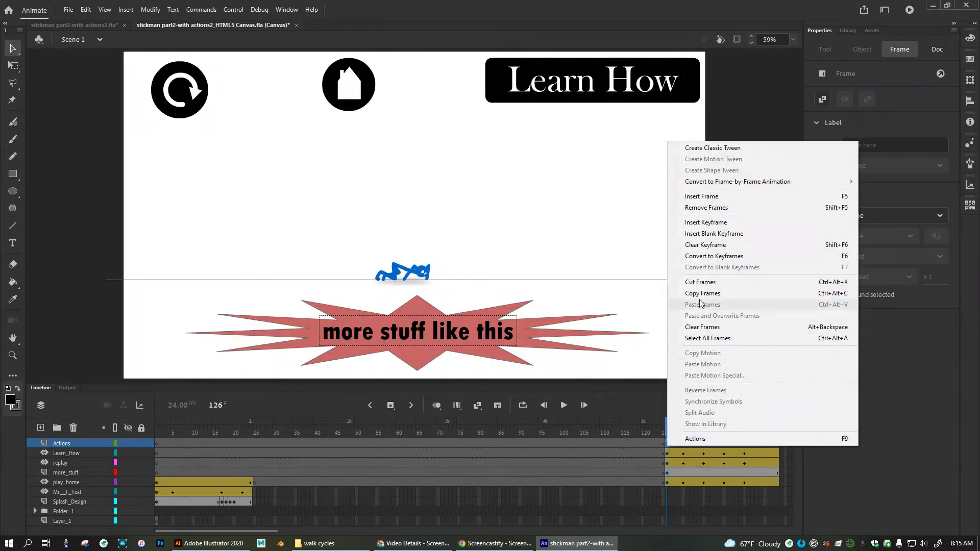
{"action": "left_click", "coordinate": [715, 245]}
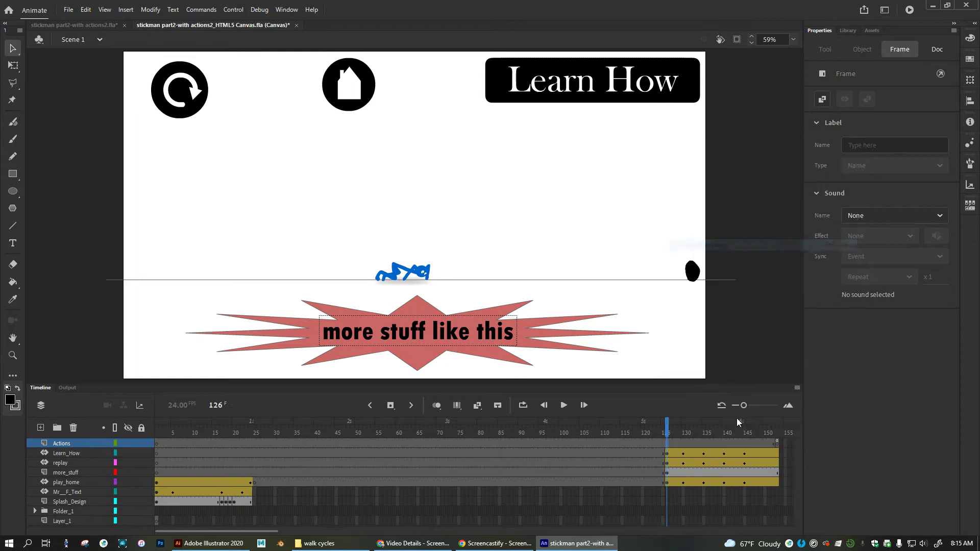
{"action": "left_click", "coordinate": [777, 444]}
{"action": "right_click", "coordinate": [777, 443]}
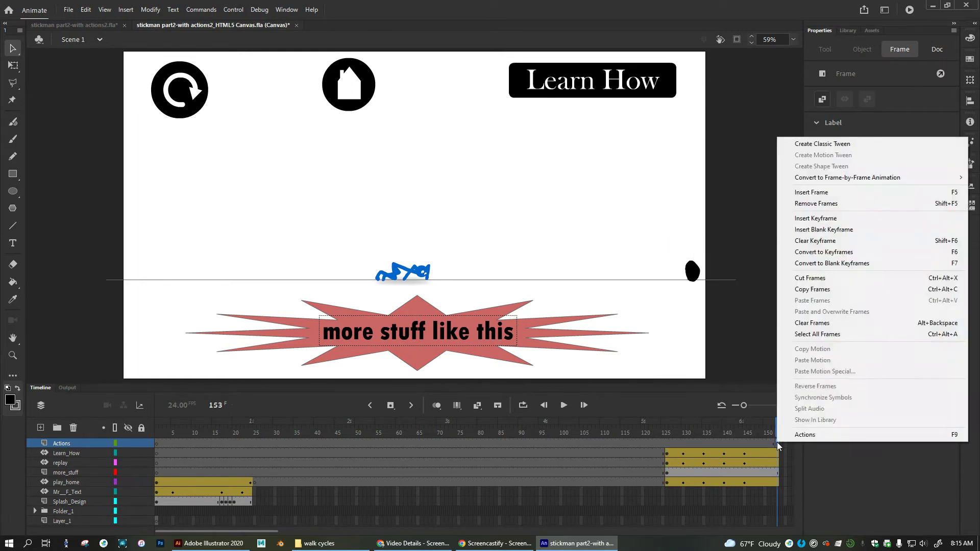
{"action": "left_click", "coordinate": [807, 245]}
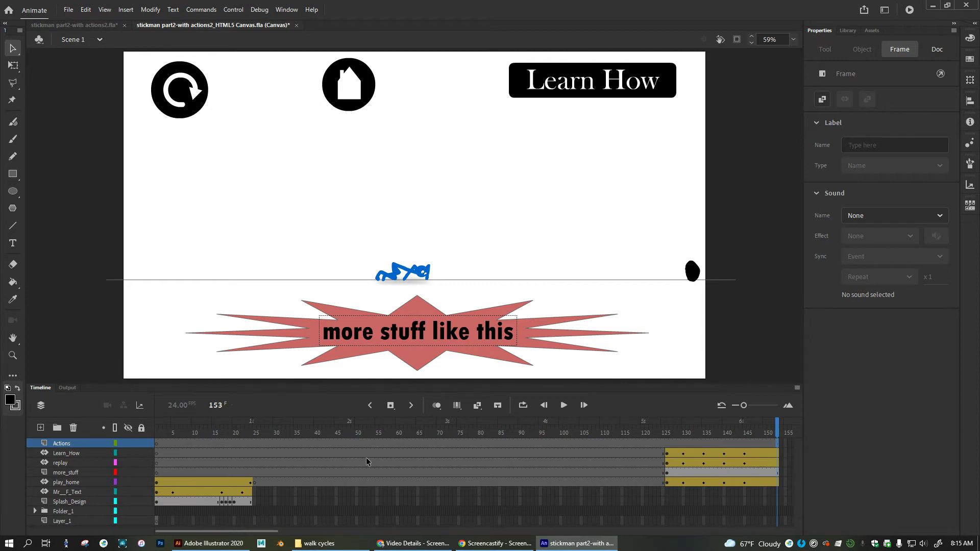
Select frame 24 on the Actions layer and open the code snippets for it, moving the script window clear of the timeline.
{"action": "left_click", "coordinate": [249, 445]}
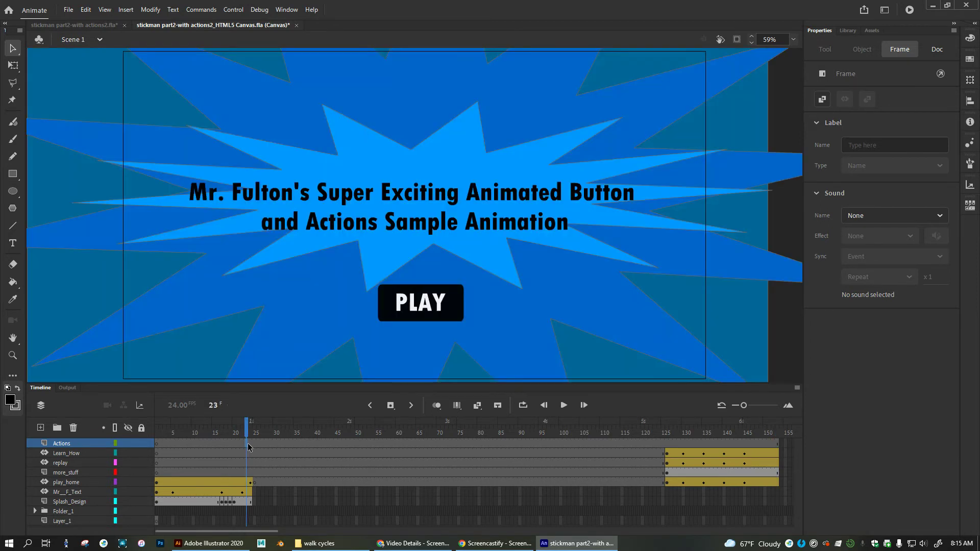
{"action": "left_click", "coordinate": [250, 445]}
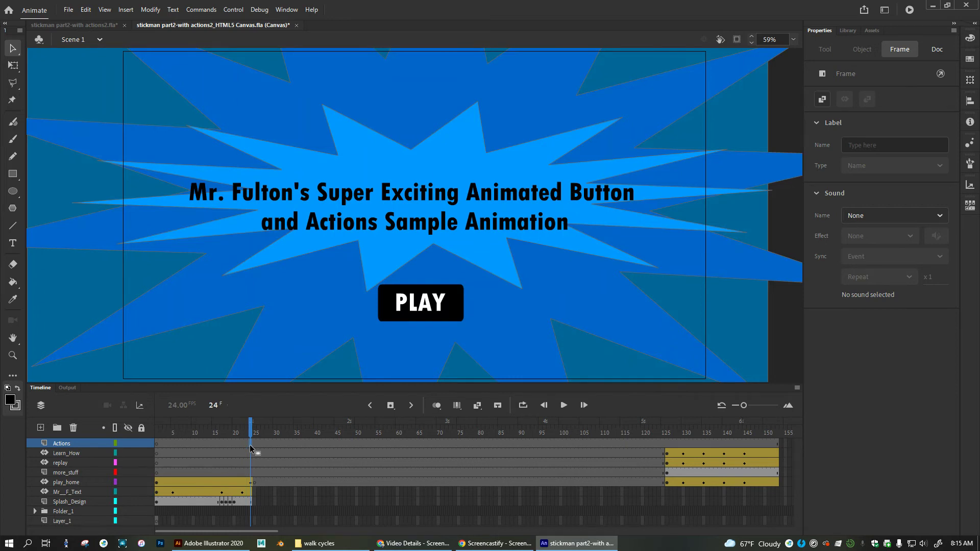
{"action": "left_click", "coordinate": [286, 10]}
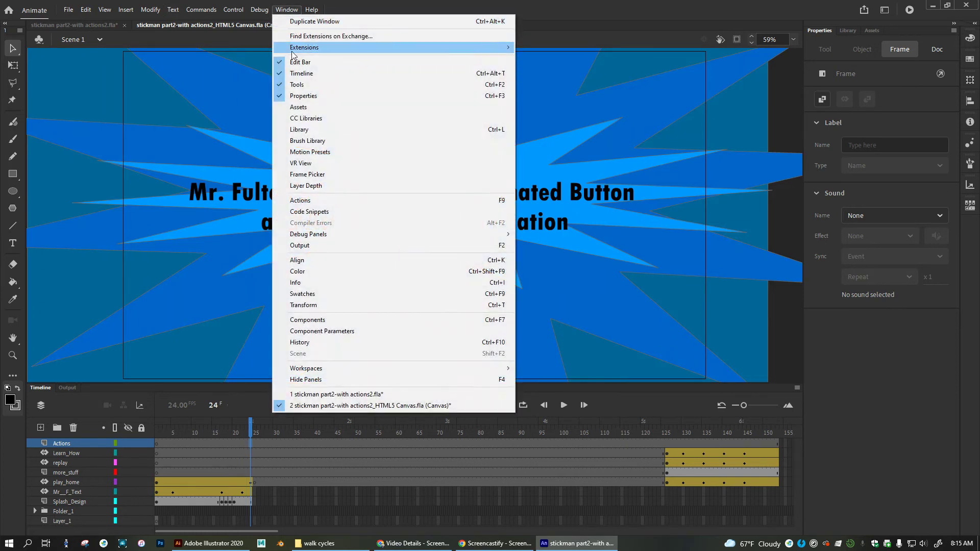
{"action": "left_click", "coordinate": [301, 200]}
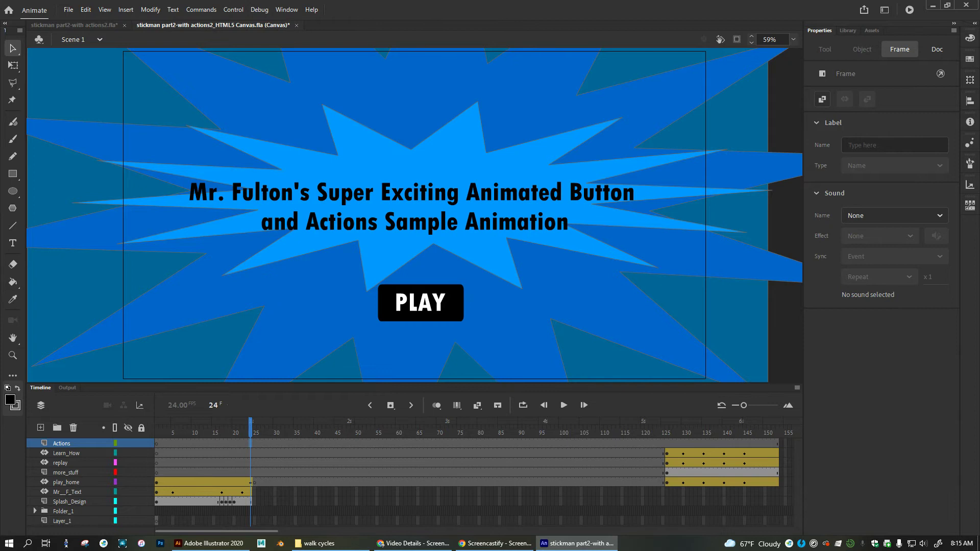
{"action": "left_click_drag", "start_coordinate": [464, 120], "coordinate": [710, 88]}
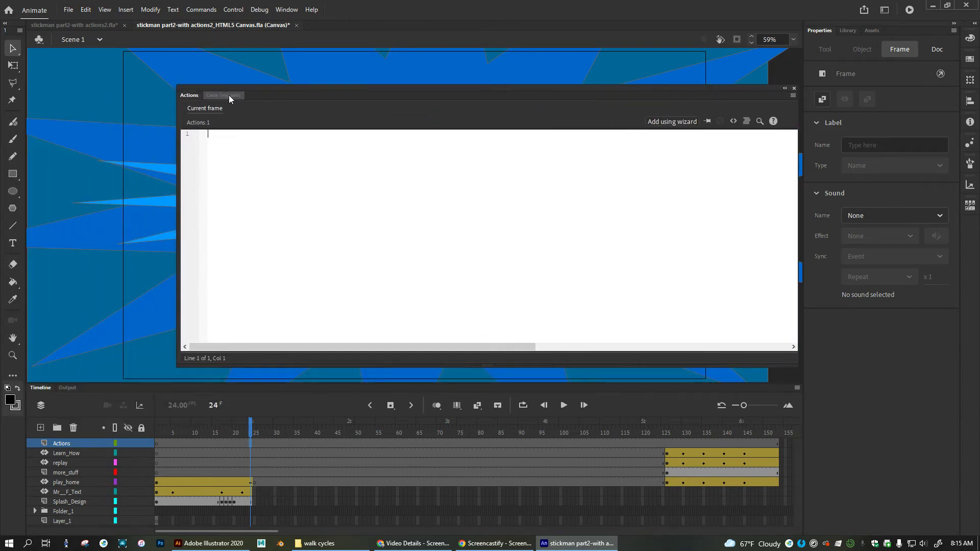
{"action": "left_click_drag", "start_coordinate": [228, 95], "coordinate": [240, 71]}
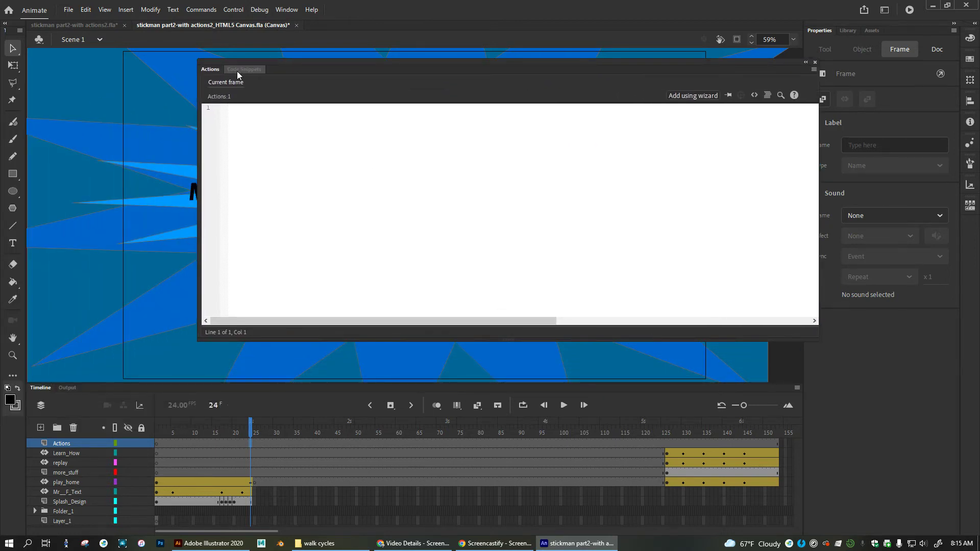
{"action": "left_click", "coordinate": [237, 70]}
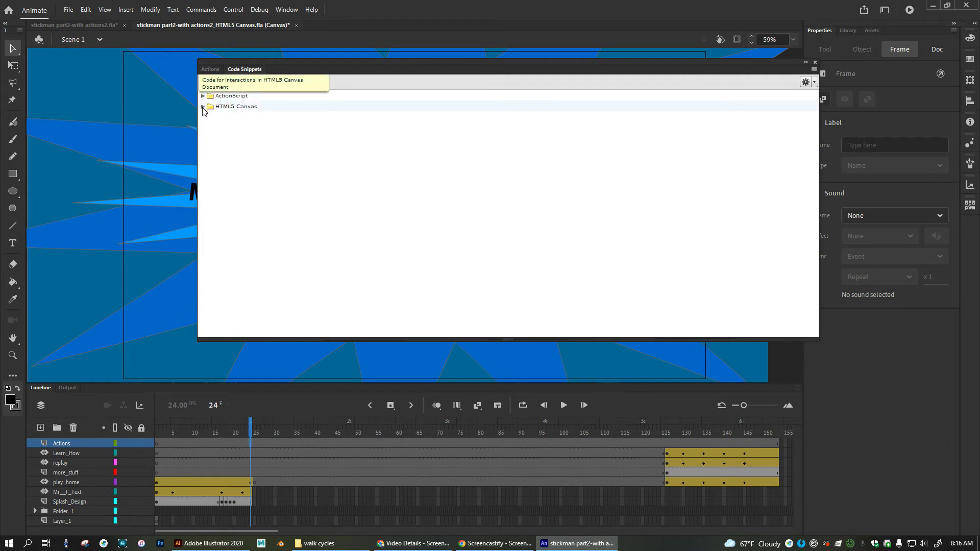
Insert the HTML5 Canvas timeline navigation snippet "Stop at this Frame" at frame 24 of the Actions layer.
{"action": "left_click", "coordinate": [203, 107]}
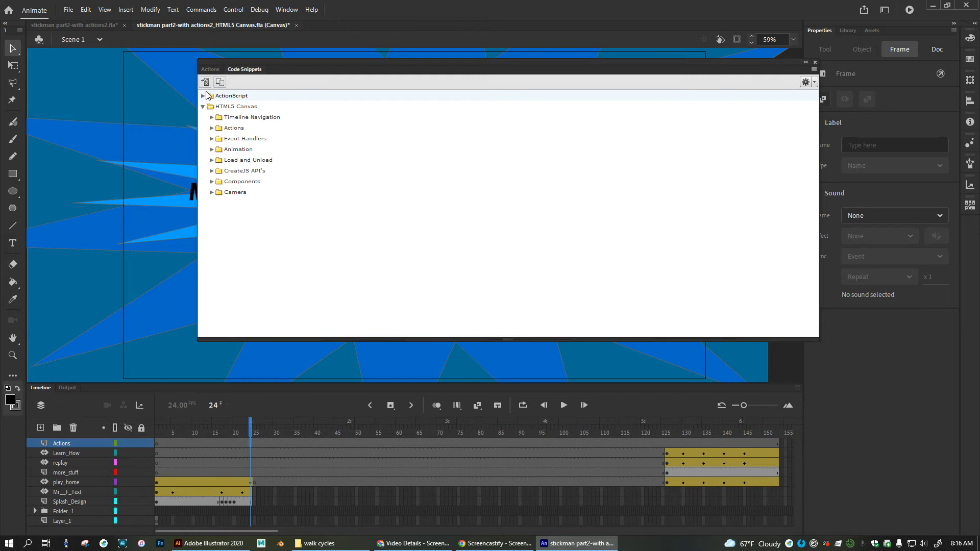
{"action": "left_click", "coordinate": [212, 118]}
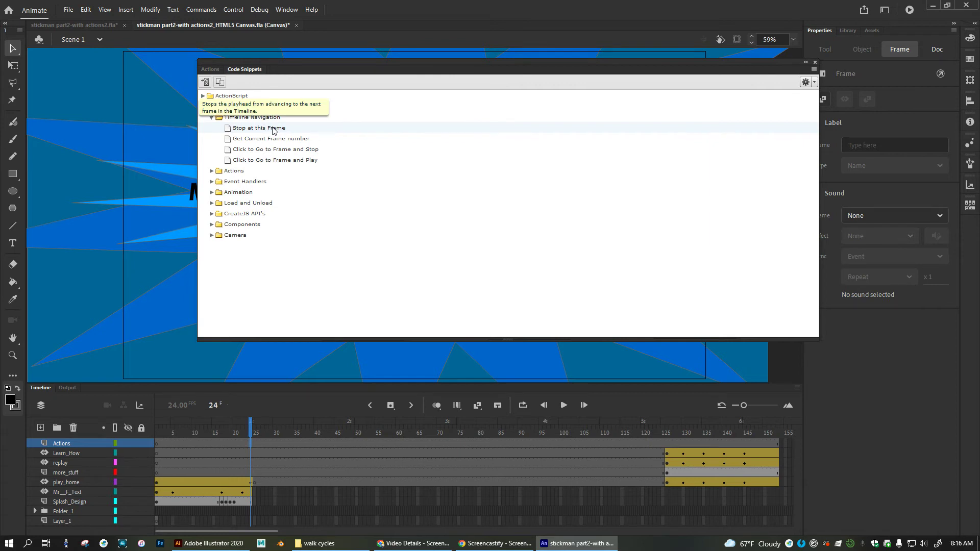
{"action": "left_click_drag", "start_coordinate": [274, 131], "coordinate": [252, 449]}
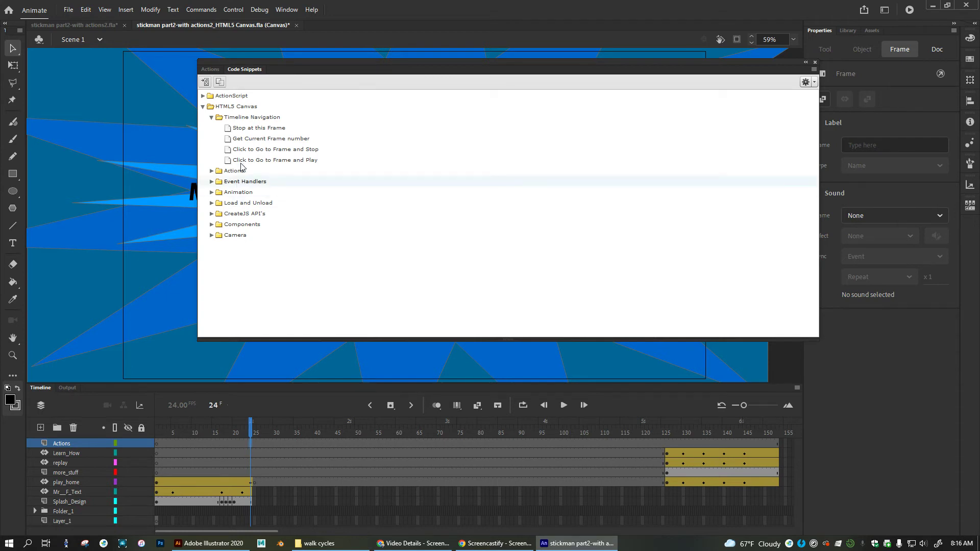
{"action": "double_click", "coordinate": [247, 132]}
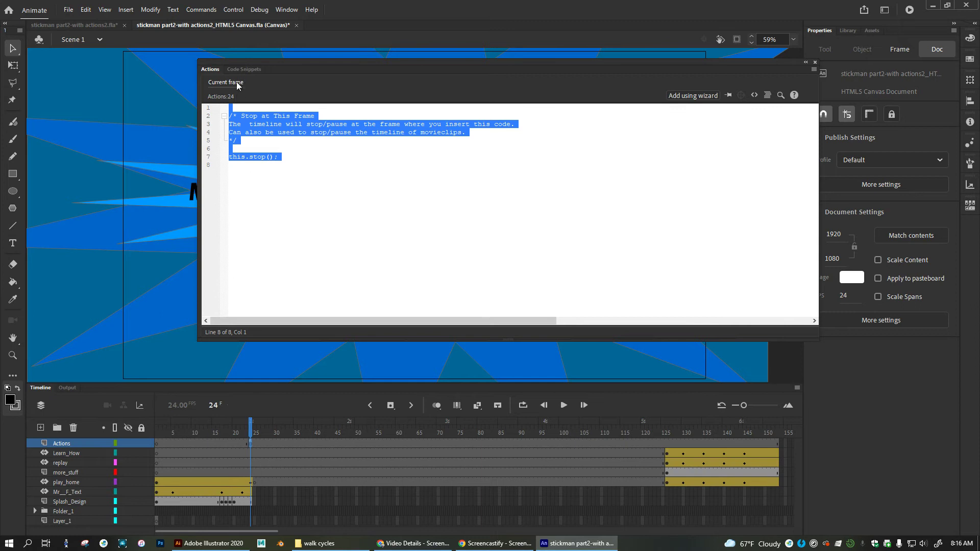
Insert the HTML5 Canvas timeline navigation snippet "Click to Go to Frame and Play" for the PLAY button at frame 24.
{"action": "left_click_drag", "start_coordinate": [281, 65], "coordinate": [512, 351]}
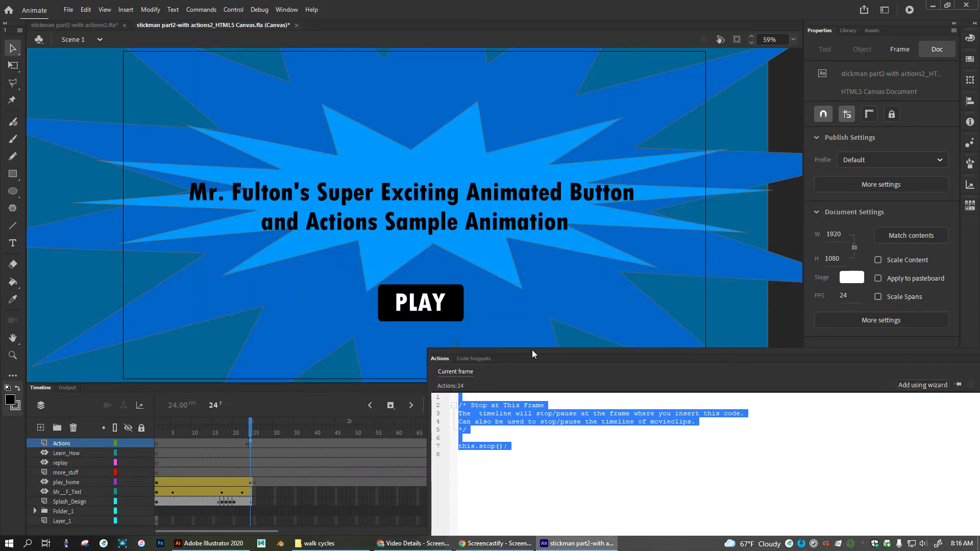
{"action": "left_click", "coordinate": [445, 311]}
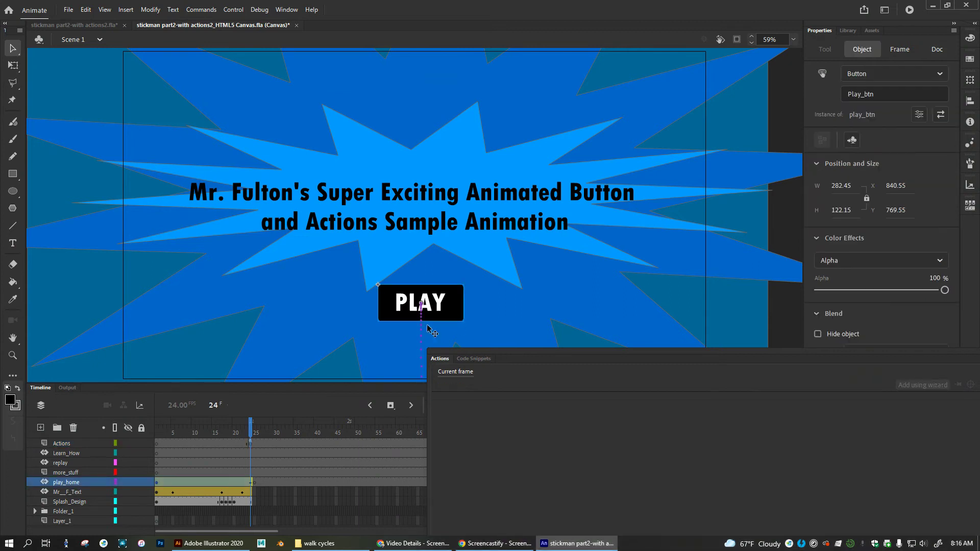
{"action": "left_click", "coordinate": [474, 358]}
{"action": "left_click_drag", "start_coordinate": [503, 357], "coordinate": [544, 143]}
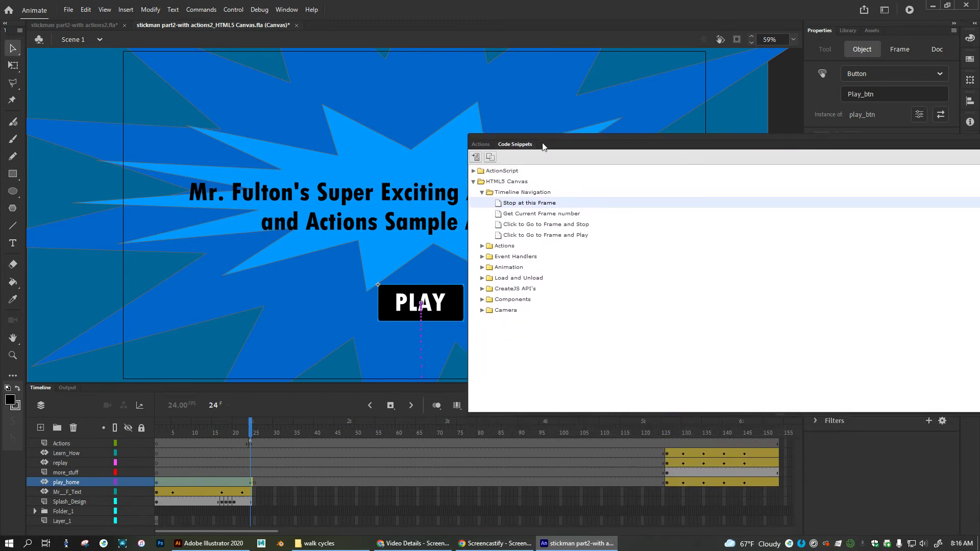
{"action": "double_click", "coordinate": [540, 235]}
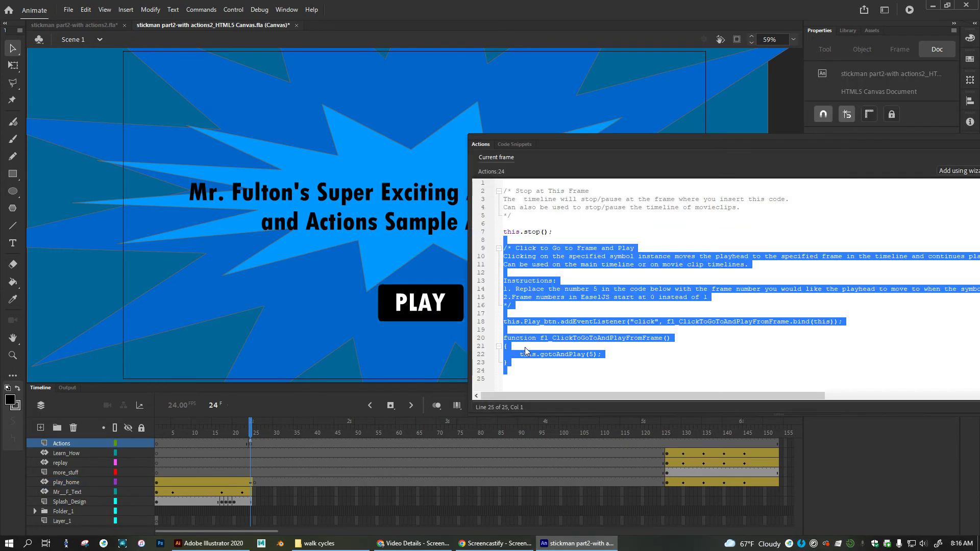
Set the gotoAndPlay target in the PLAY button's click function to frame 25 and close the script window.
{"action": "left_click", "coordinate": [585, 366]}
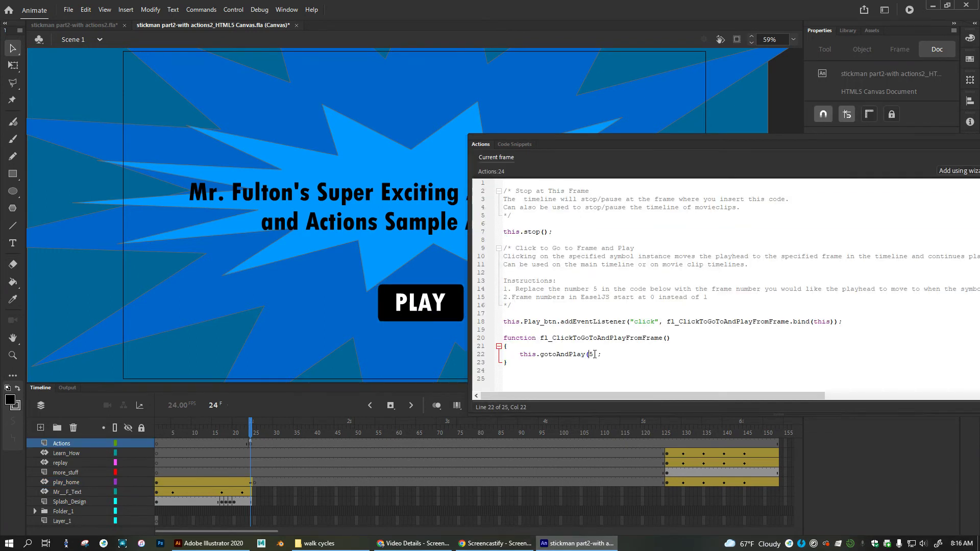
{"action": "type", "text": "2"}
{"action": "left_click", "coordinate": [589, 369]}
{"action": "left_click_drag", "start_coordinate": [867, 137], "coordinate": [608, 119]}
{"action": "left_click", "coordinate": [259, 127]}
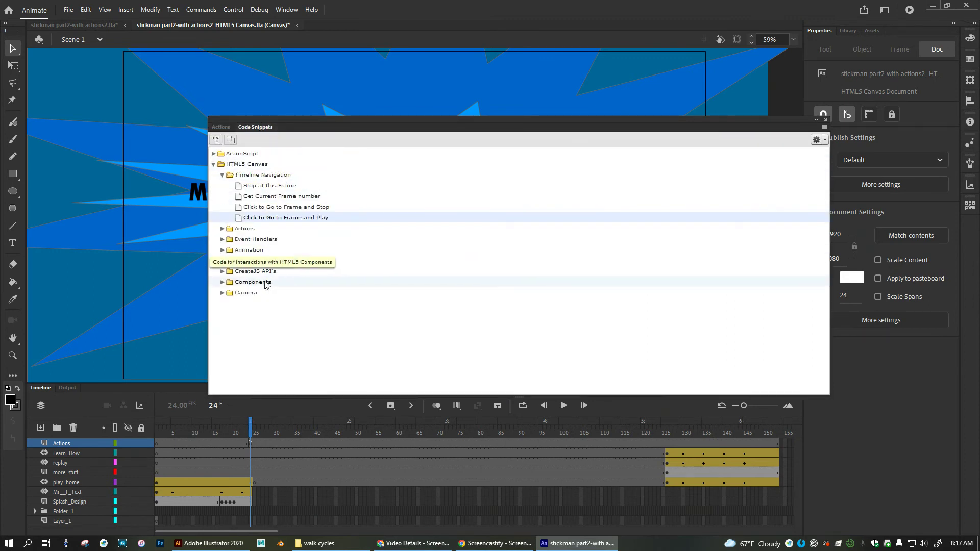
{"action": "left_click", "coordinate": [826, 120]}
Test the movie in a maximized browser window, try the PLAY button, and close the test page.
{"action": "key", "text": "ctrl+Return"}
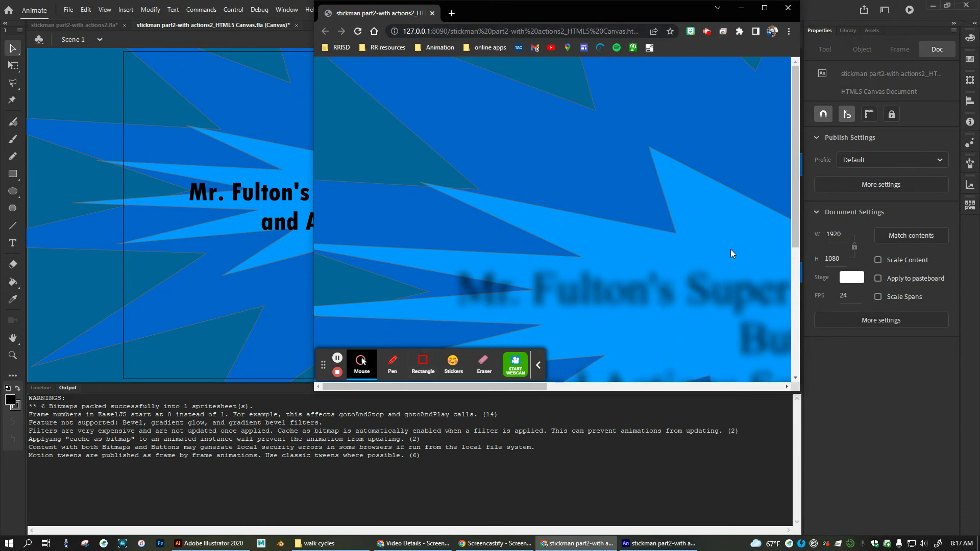
{"action": "double_click", "coordinate": [624, 8]}
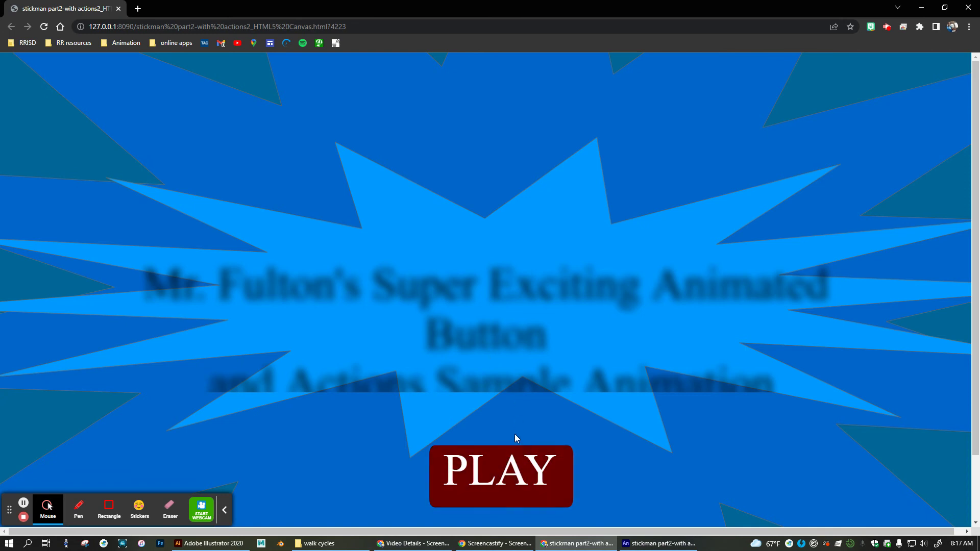
{"action": "left_click", "coordinate": [492, 492]}
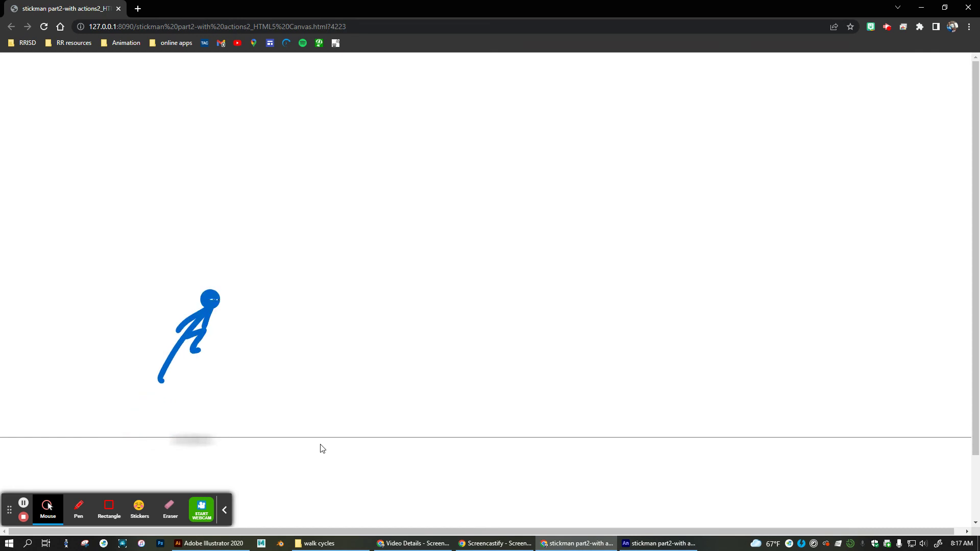
{"action": "left_click", "coordinate": [119, 9]}
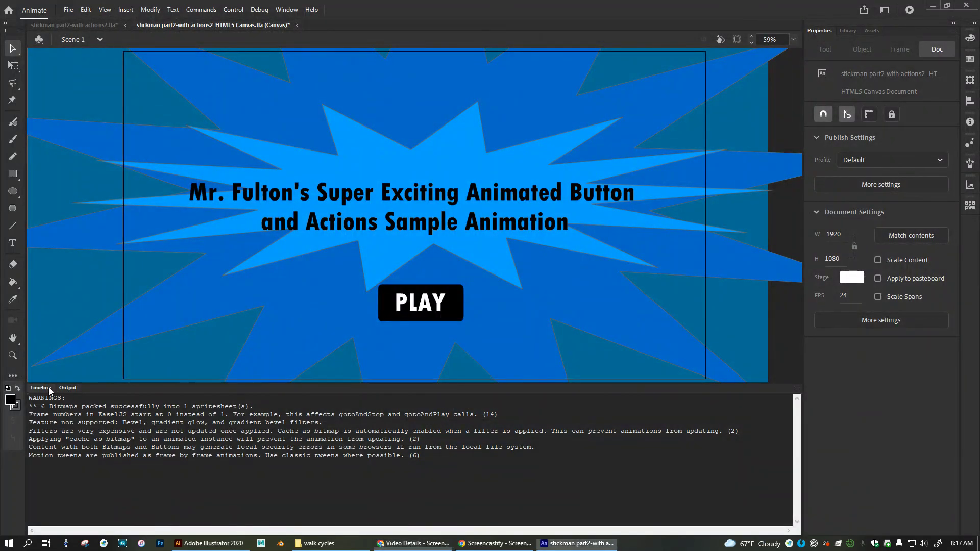
Return to the timeline and select the motion tween layer holding the splash title text.
{"action": "left_click", "coordinate": [46, 388]}
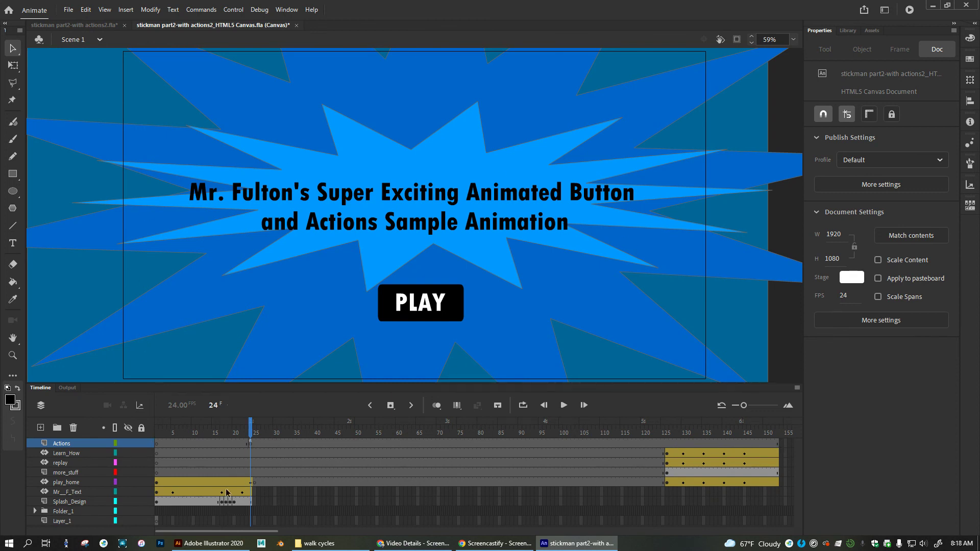
{"action": "left_click", "coordinate": [79, 491]}
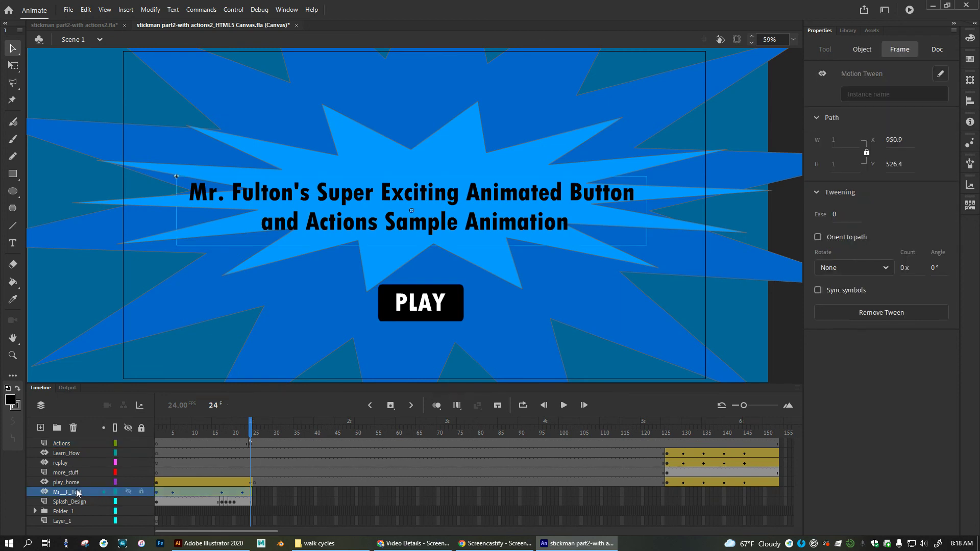